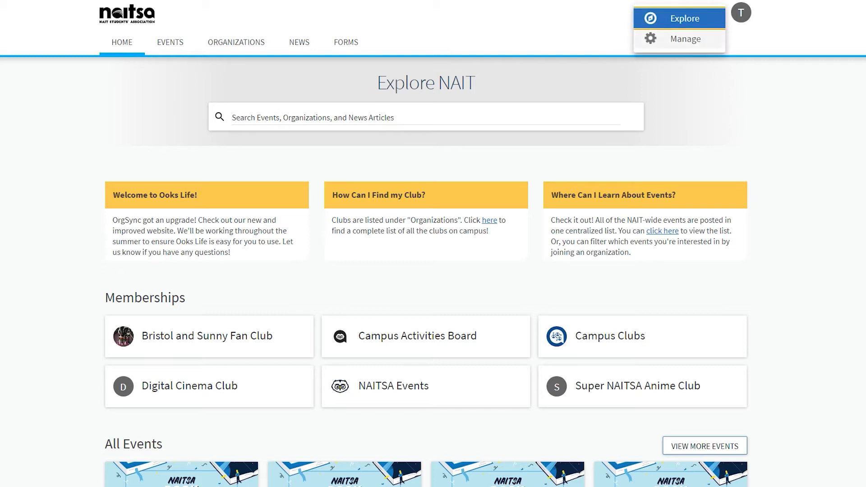
# Start a new budget request from the Bristol and Sunny Fan Club's finance requests and look through the Club Grant Intake #1 budget options
pyautogui.click(682, 38)
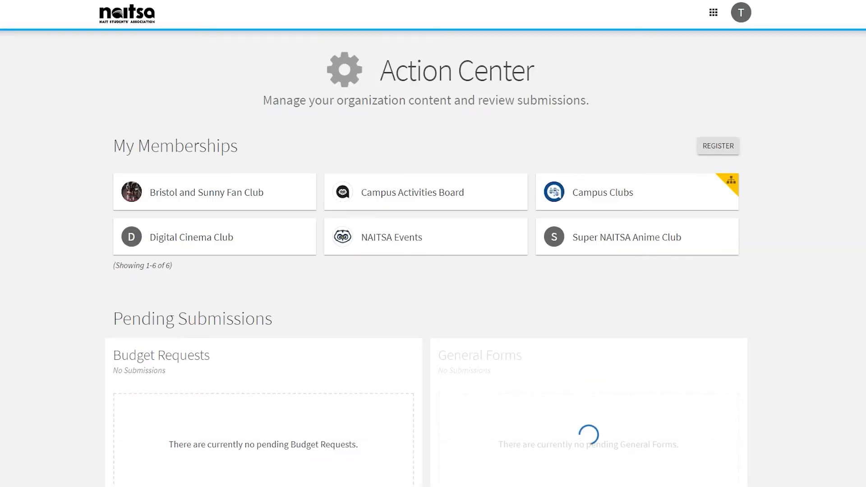
pyautogui.click(206, 192)
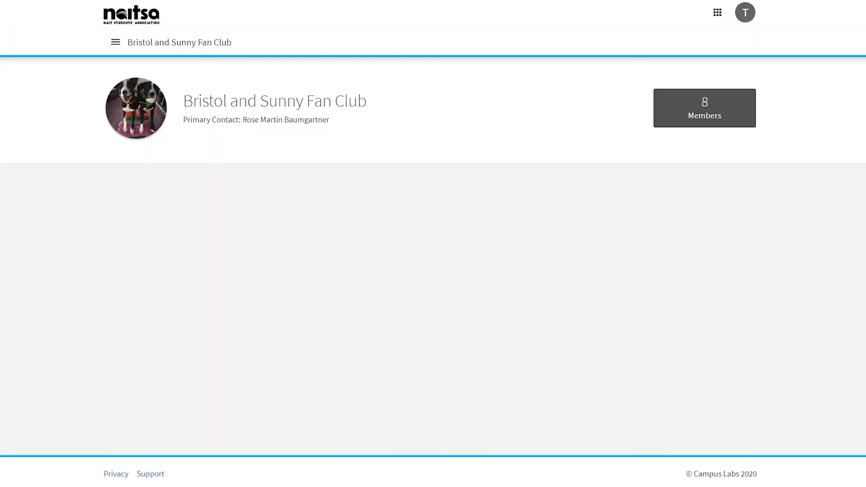
pyautogui.click(115, 42)
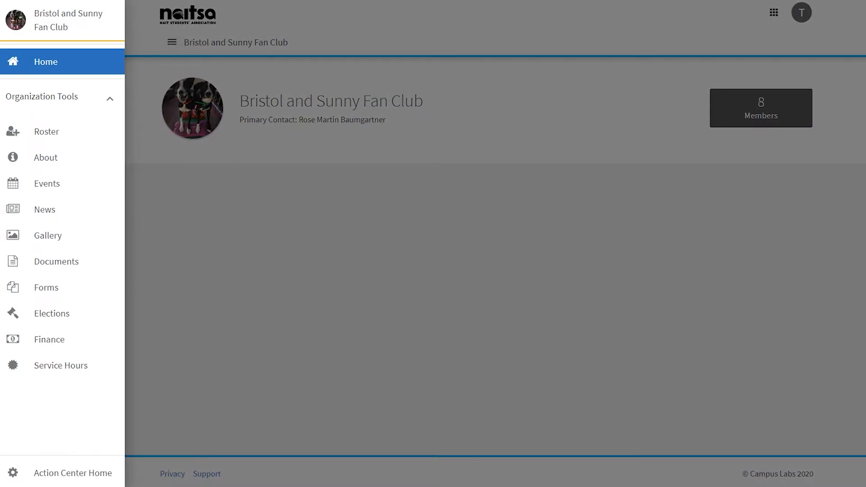
pyautogui.click(50, 339)
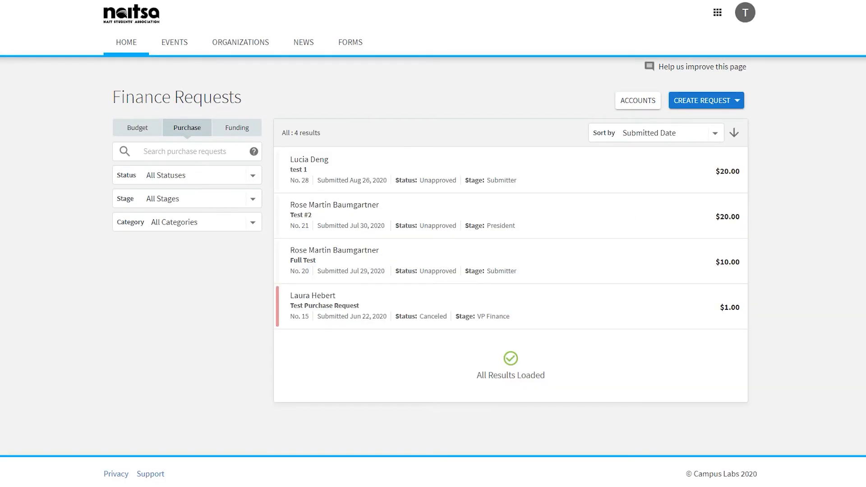
pyautogui.click(725, 101)
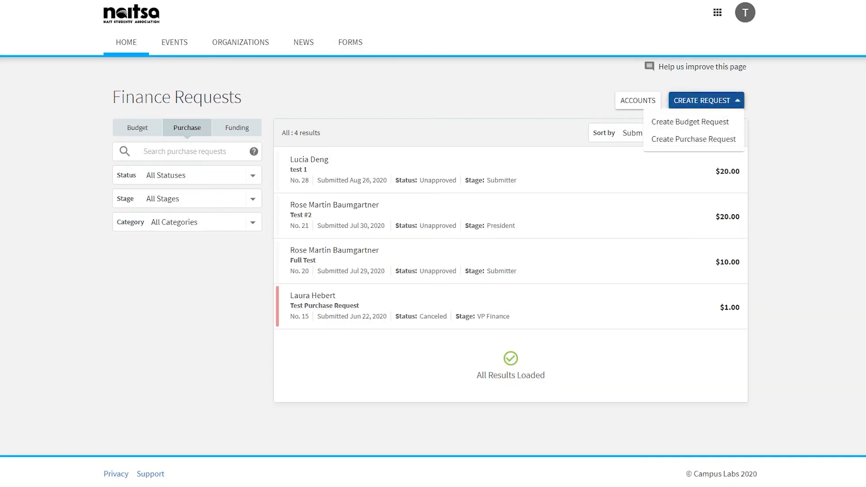
pyautogui.click(719, 121)
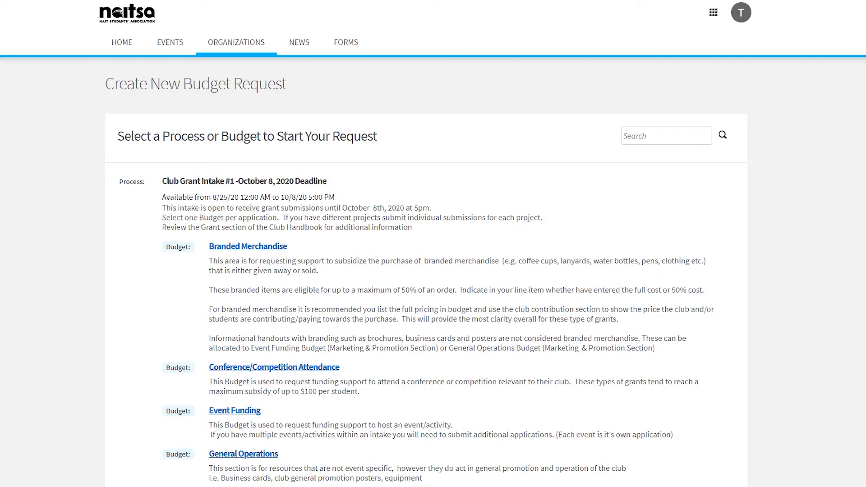
pyautogui.scroll(-2, 432, 243)
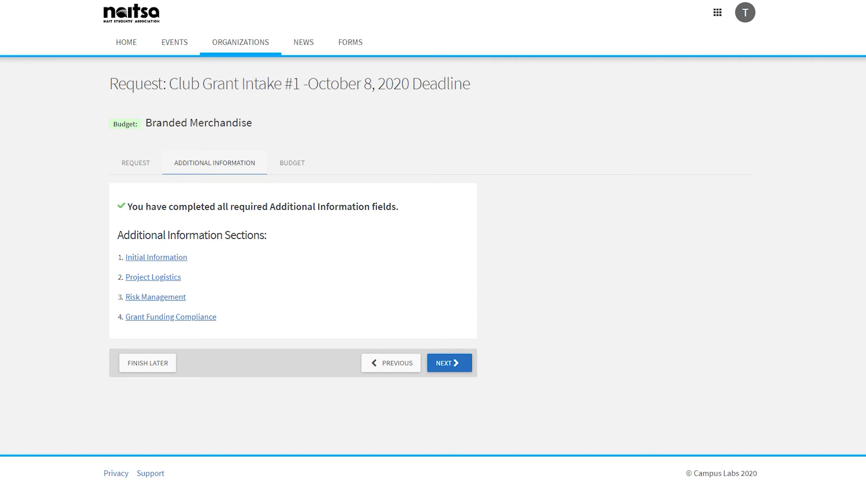
# Review the Initial Information and Project Logistics questions in the Branded Merchandise request's additional information
pyautogui.scroll(-3, 433, 243)
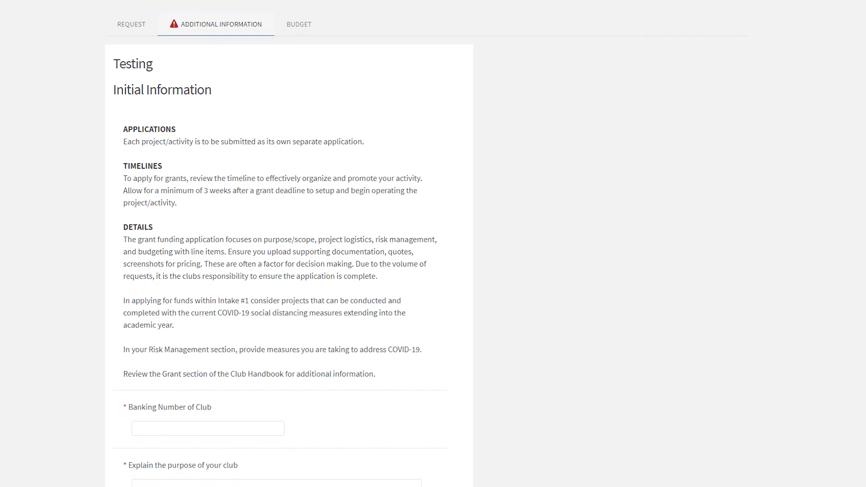
pyautogui.scroll(-4, 290, 243)
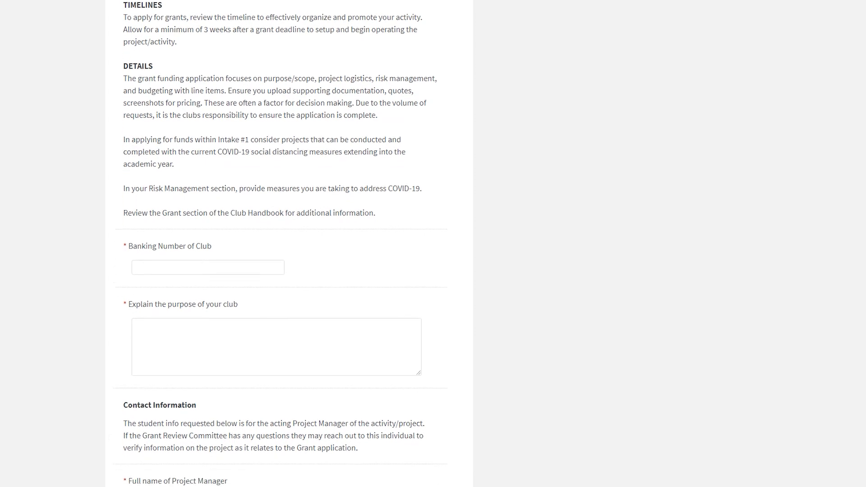
pyautogui.scroll(-4, 280, 243)
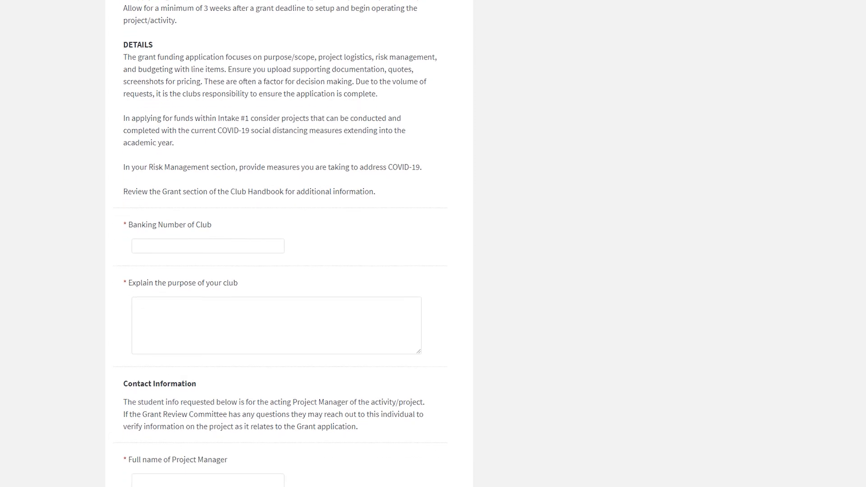
pyautogui.scroll(-1, 288, 244)
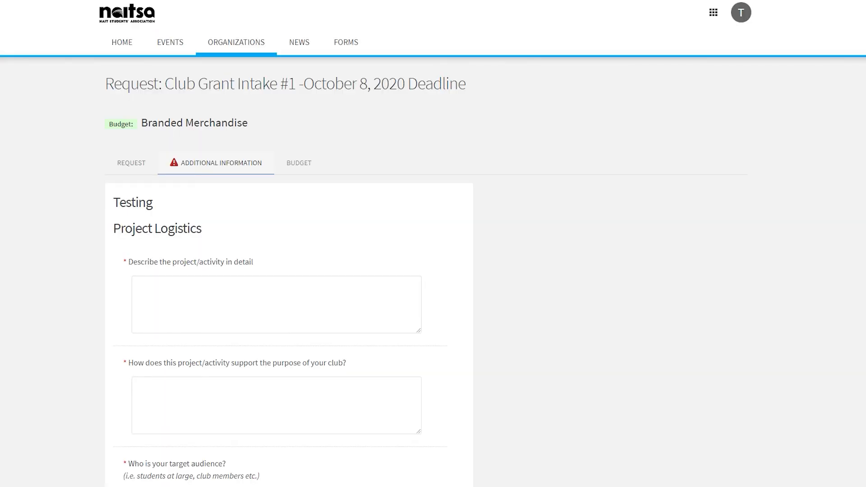
pyautogui.scroll(-6, 433, 243)
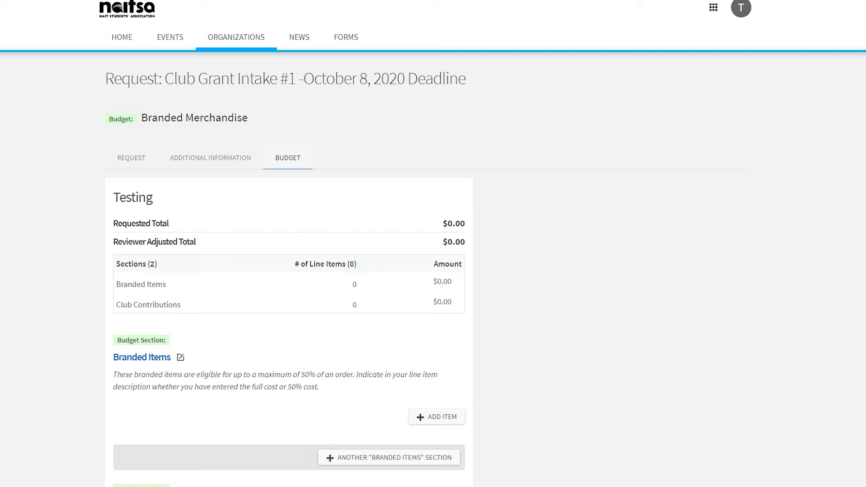
# Start a Beverage/Food Related (Expense) line item in the Branded Items budget section and name it Item One
pyautogui.scroll(1, 433, 243)
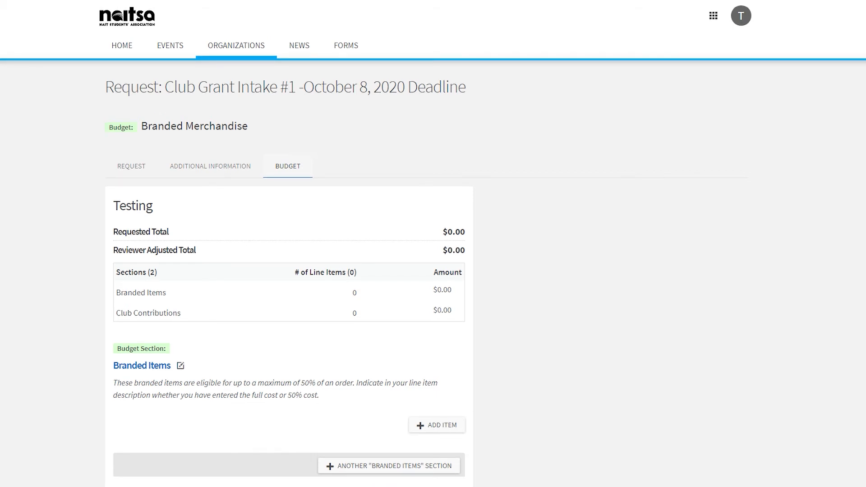
pyautogui.scroll(-3, 289, 244)
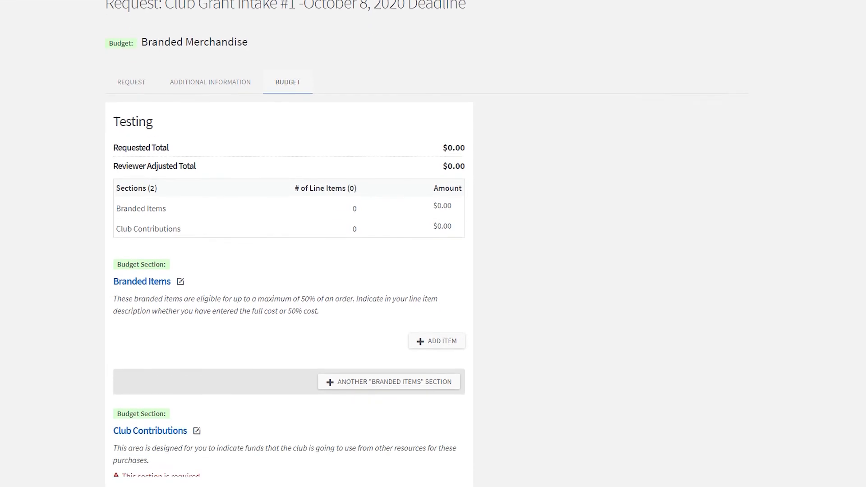
pyautogui.click(436, 312)
pyautogui.click(429, 149)
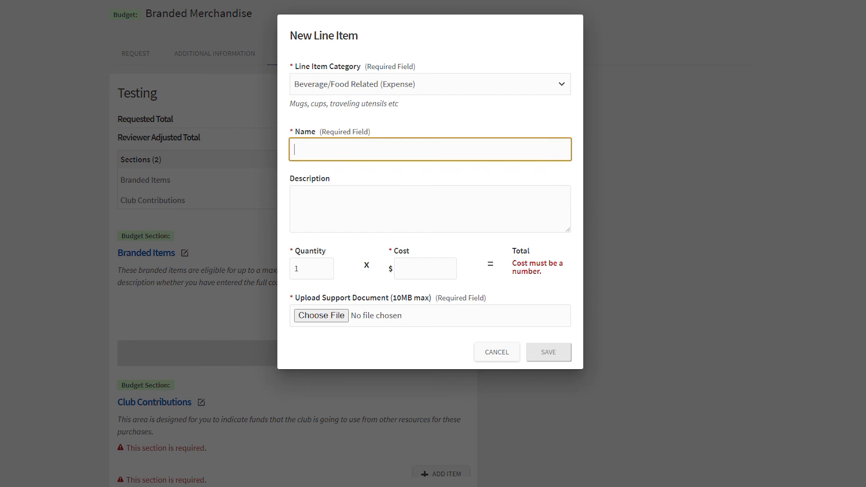
pyautogui.write('Item One')
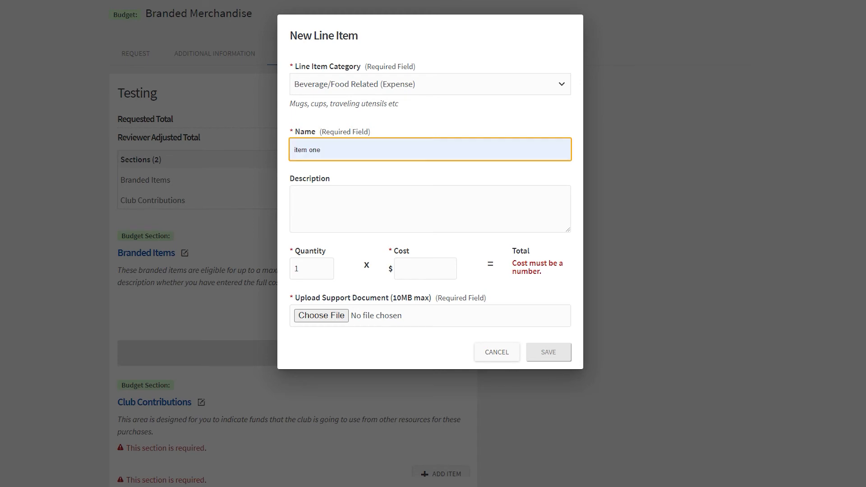
pyautogui.click(430, 208)
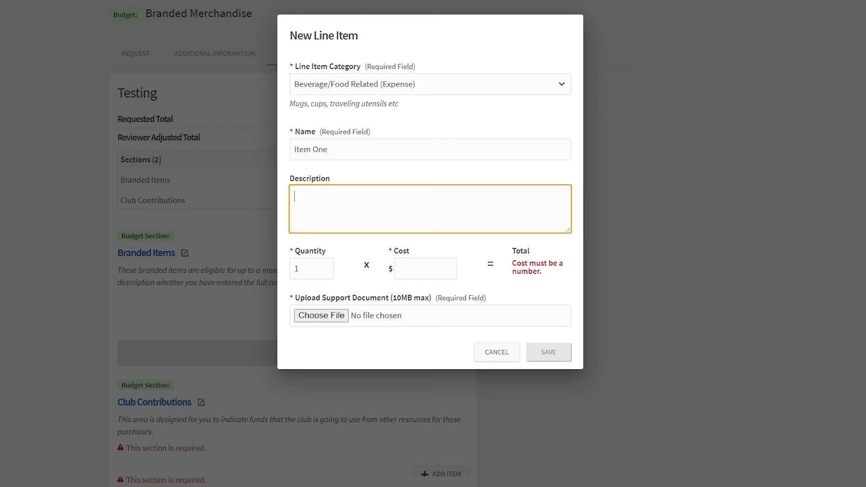
# Set Item One's quantity to 10 and cost to $90, attach Quote.txt as the support document, and save the line item
pyautogui.click(311, 269)
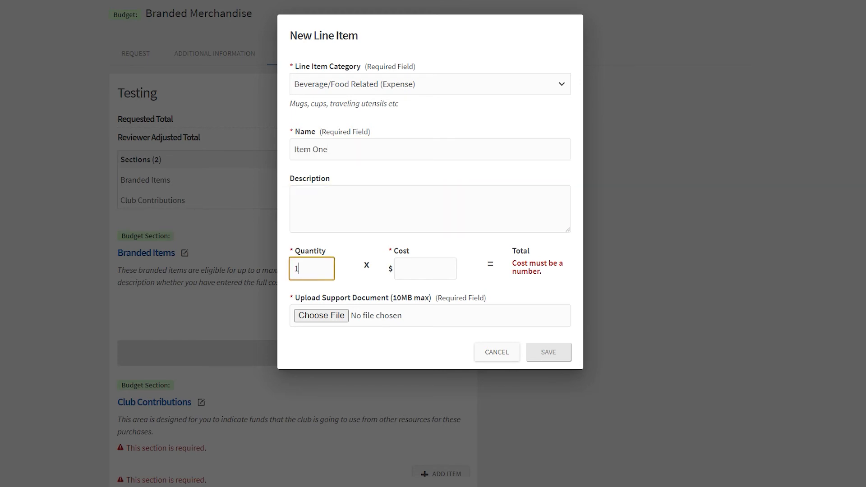
pyautogui.write('0')
pyautogui.click(425, 269)
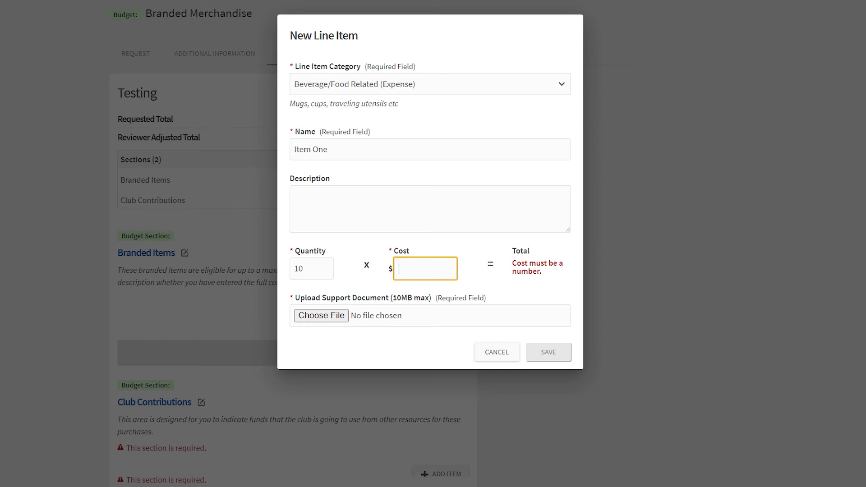
pyautogui.write('90')
pyautogui.press('Tab')
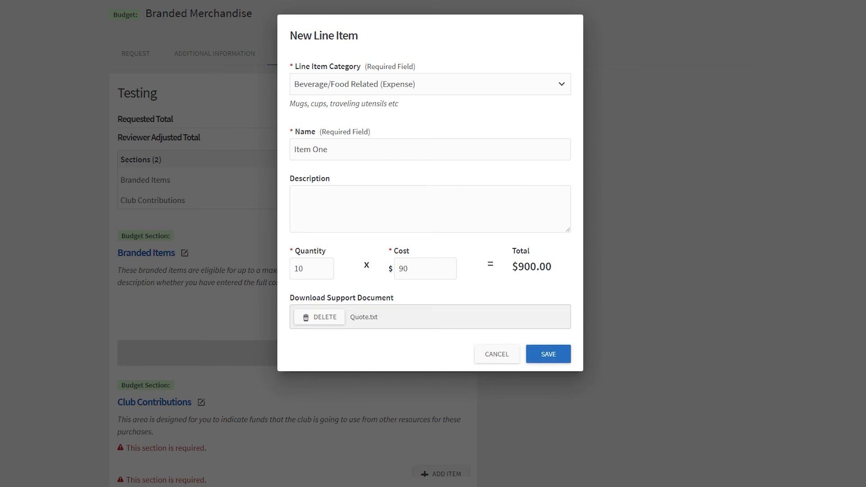
pyautogui.click(547, 354)
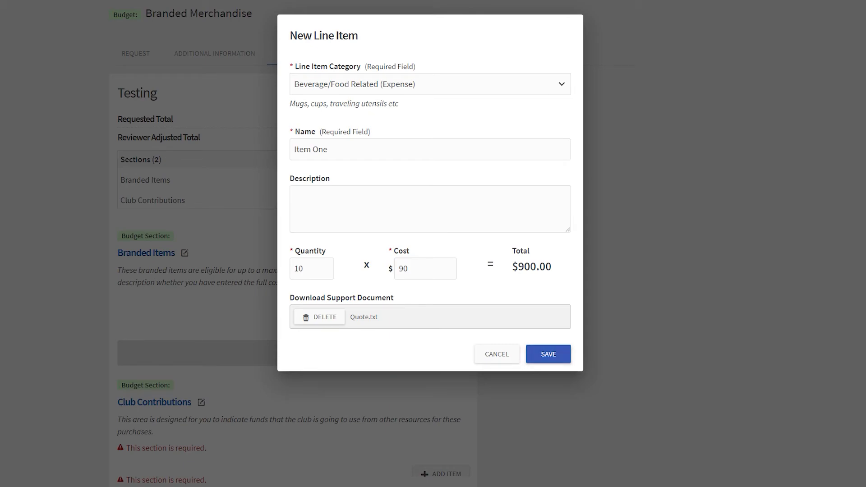
# Add a Club Funds (Income) line item named Item Two to Club Contributions, with quantity 1 and an income amount of $450
pyautogui.scroll(-4, 433, 243)
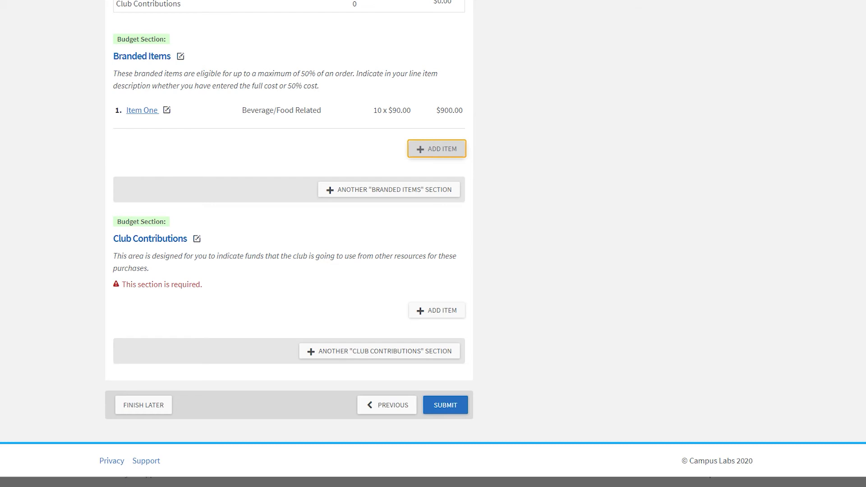
pyautogui.click(436, 310)
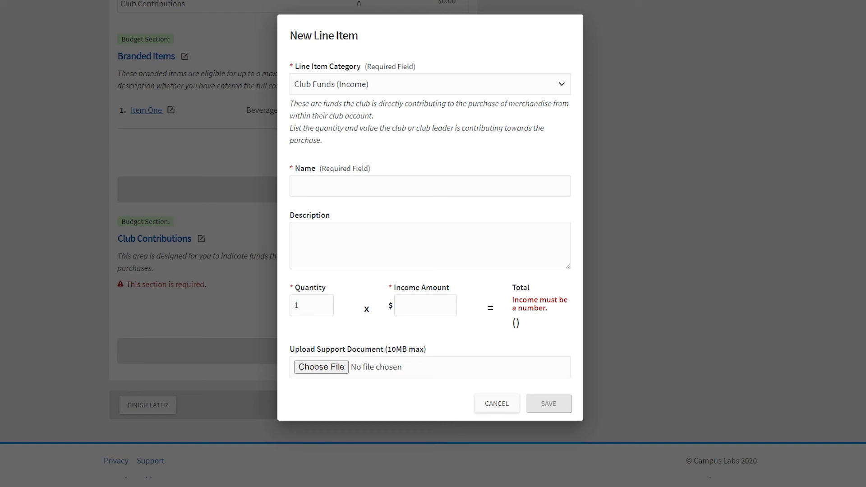
pyautogui.click(430, 186)
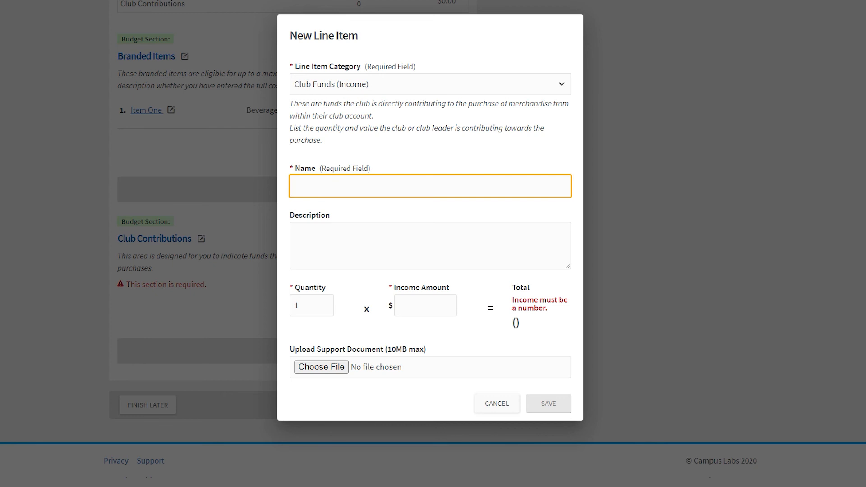
pyautogui.write('Item Two')
pyautogui.click(425, 306)
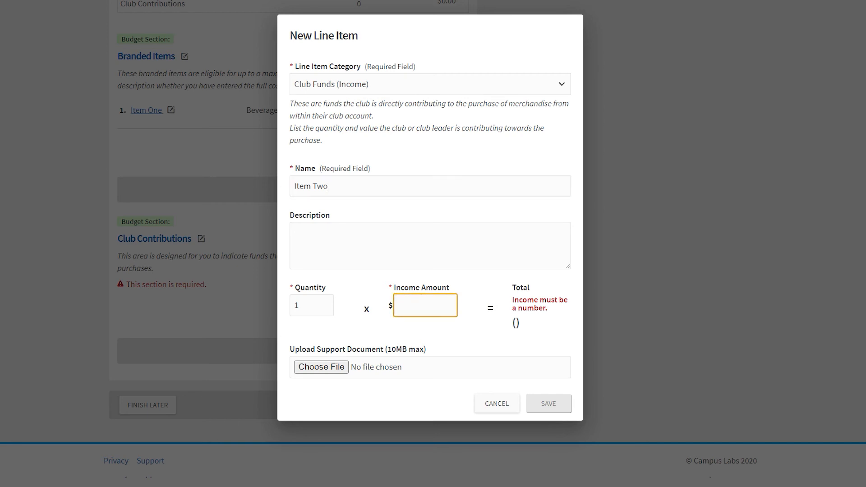
pyautogui.write('450')
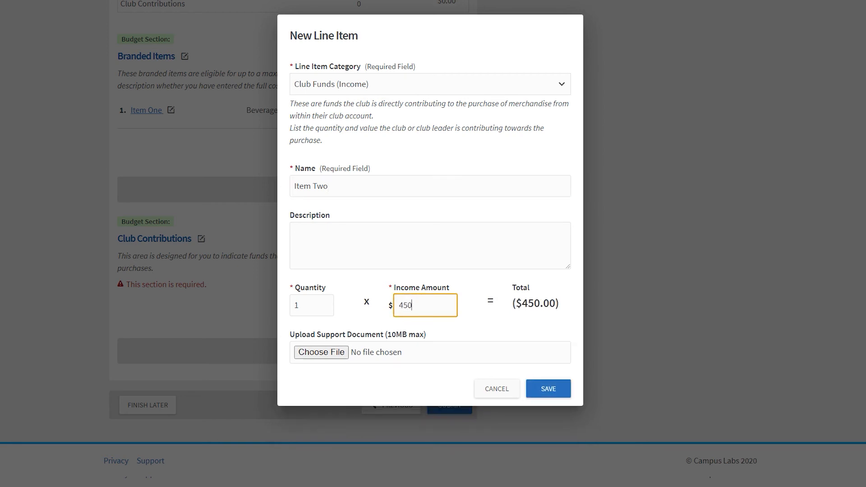
pyautogui.press('Tab')
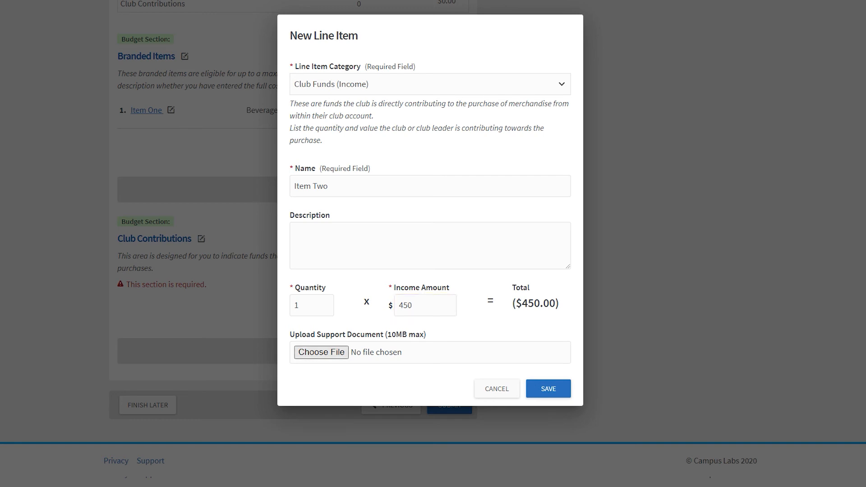
pyautogui.click(547, 391)
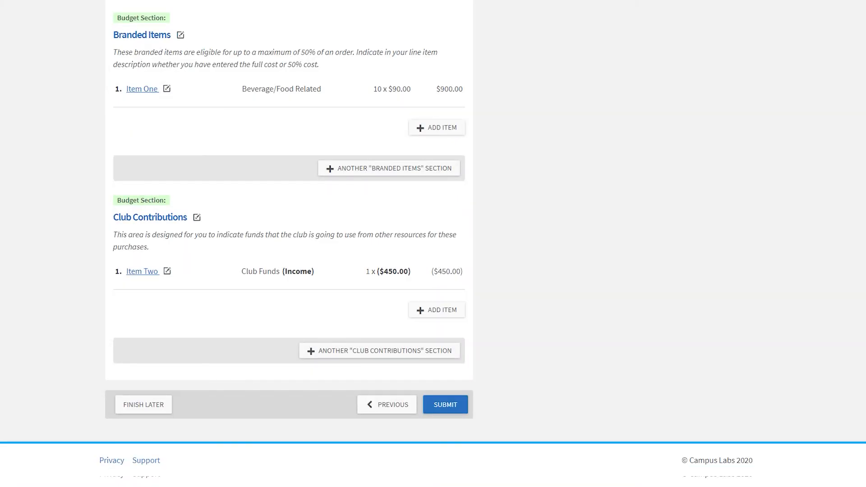
pyautogui.scroll(6, 289, 244)
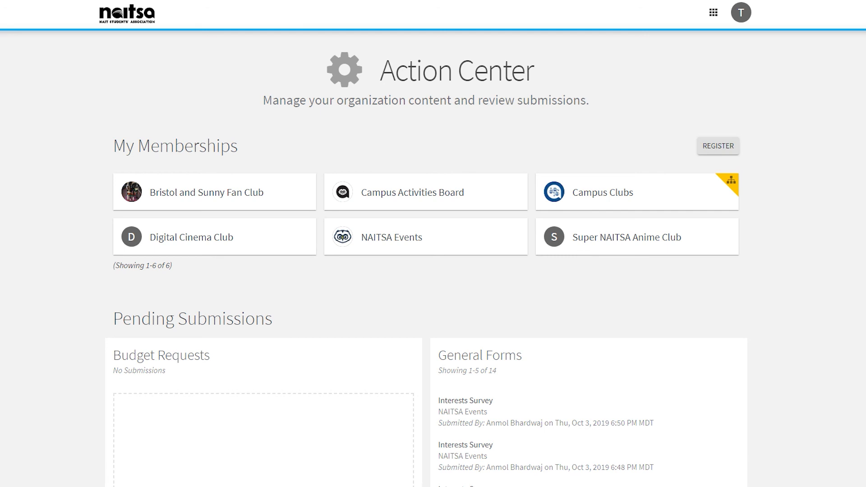
# Reopen the Bristol and Sunny Fan Club's finance requests and list its budget requests
pyautogui.click(206, 192)
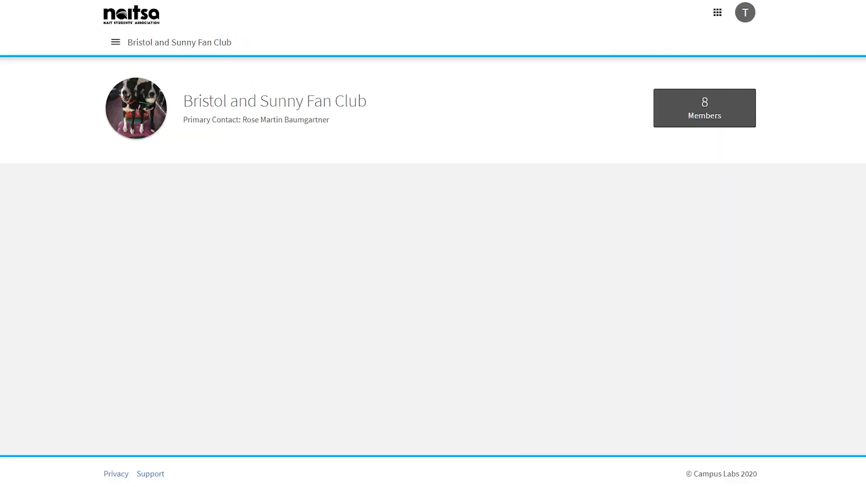
pyautogui.click(116, 42)
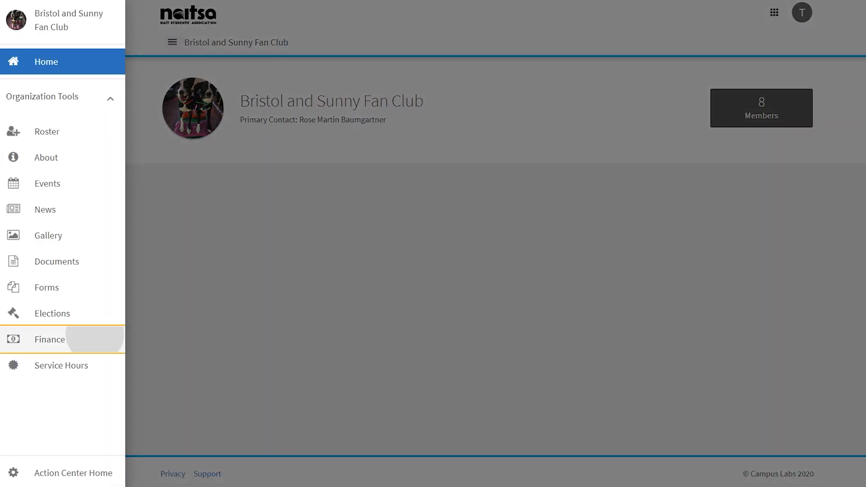
pyautogui.click(50, 339)
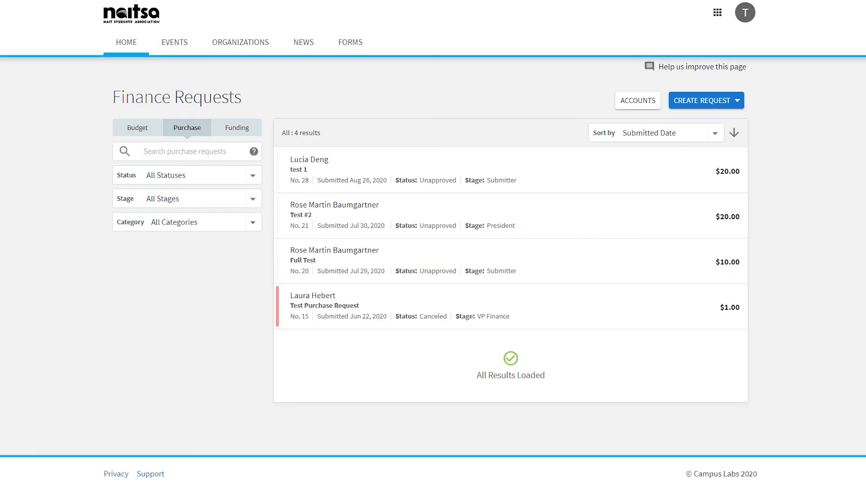
pyautogui.click(136, 128)
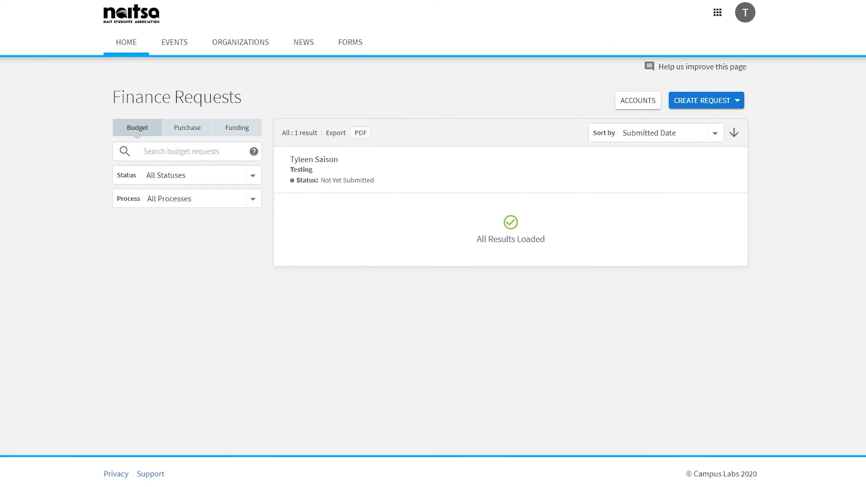